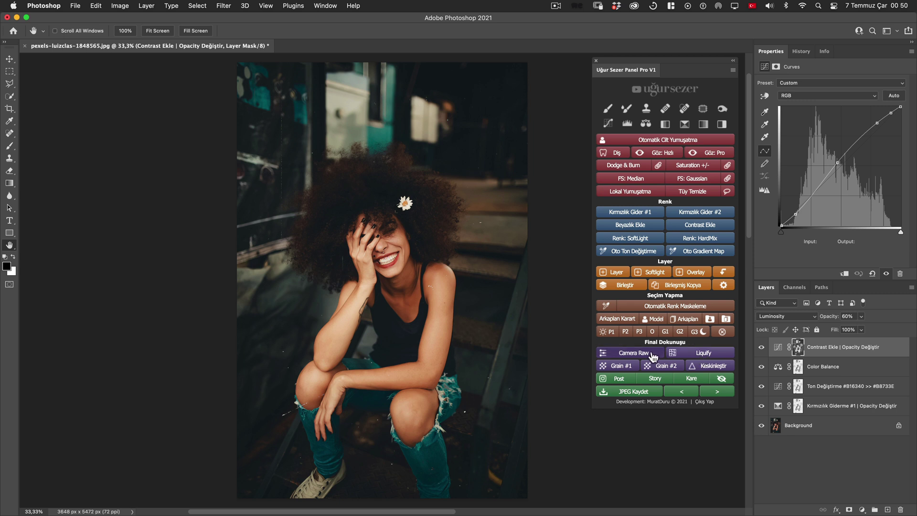
# Add a Camera Raw | Düzenle smart-object layer with a Camera Raw Filter from the Uğur Sezer panel.
pyautogui.click(635, 353)
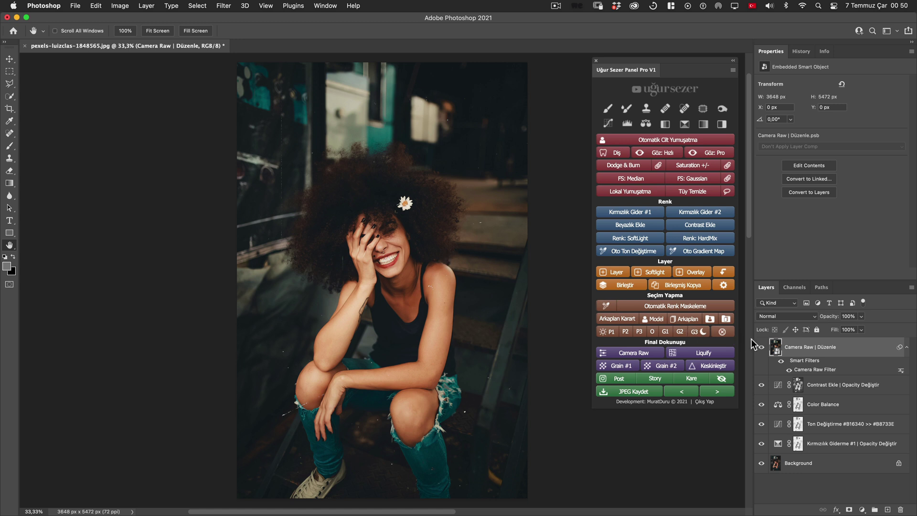
# Apply Camera Raw with vignetting -24, grain 24, exposure +0,10 and temperature +3.
pyautogui.doubleClick(825, 371)
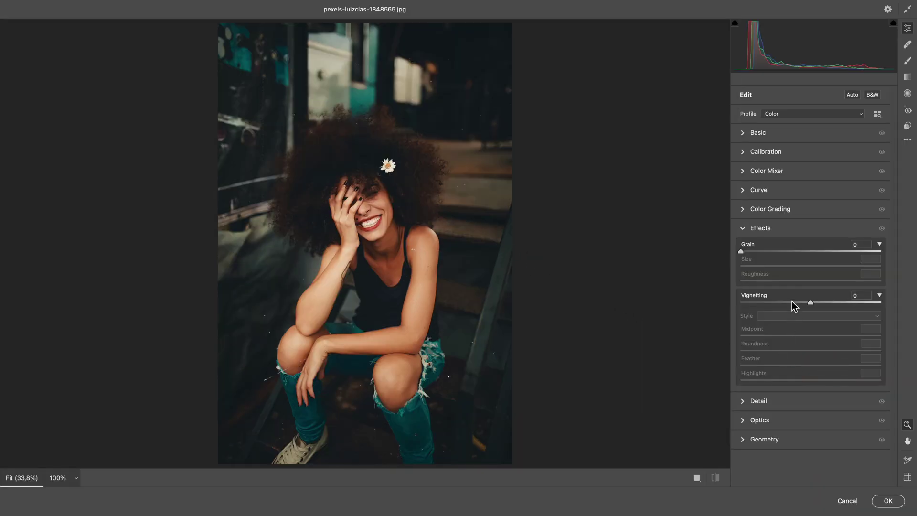
pyautogui.moveTo(810, 303); pyautogui.dragTo(795, 303)
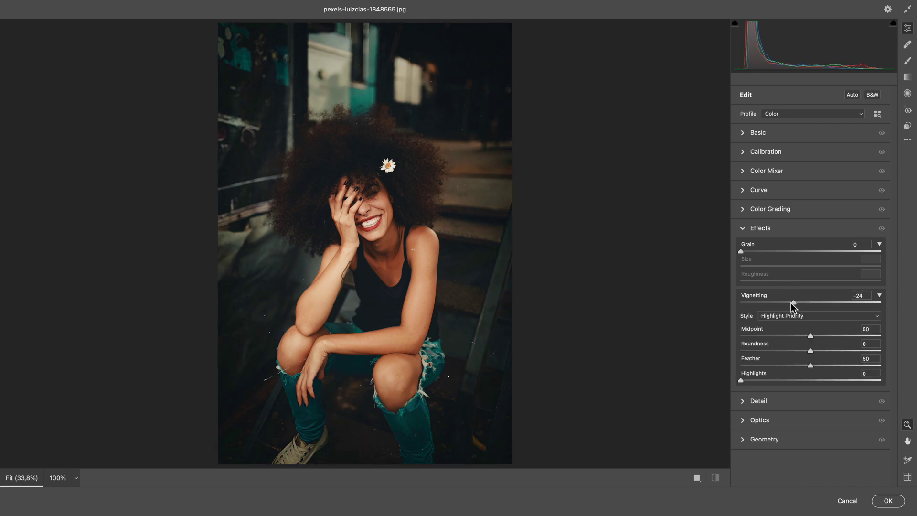
pyautogui.moveTo(741, 252); pyautogui.dragTo(775, 251)
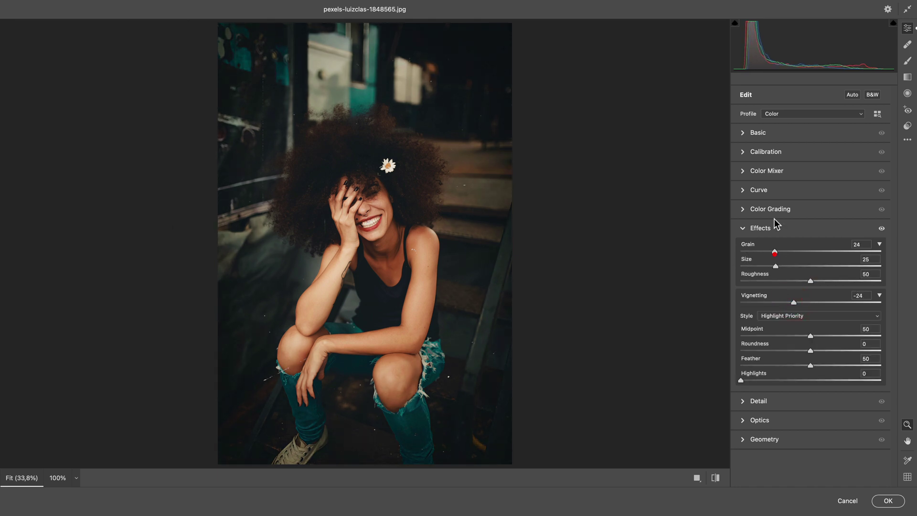
pyautogui.click(766, 133)
pyautogui.click(811, 209)
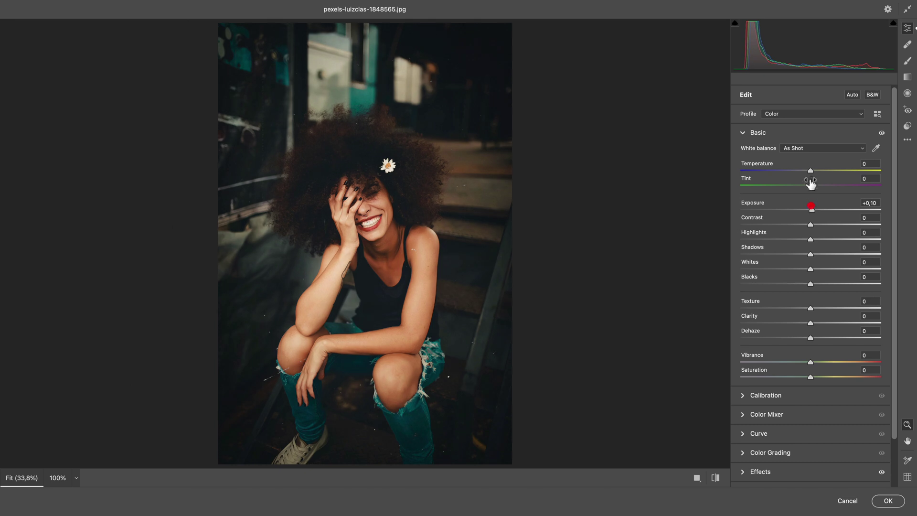
pyautogui.click(813, 170)
pyautogui.click(875, 505)
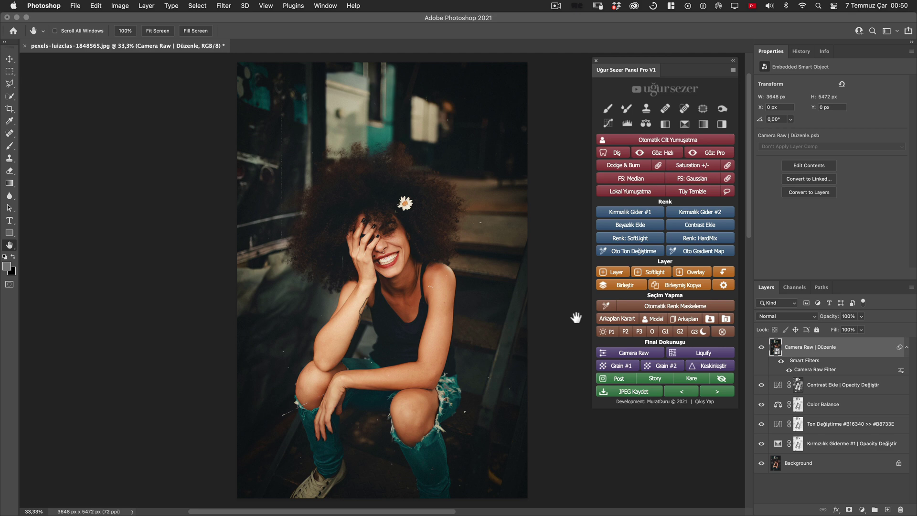
# Lower the Camera Raw exposure to -0,15 and commit the filter.
pyautogui.doubleClick(818, 371)
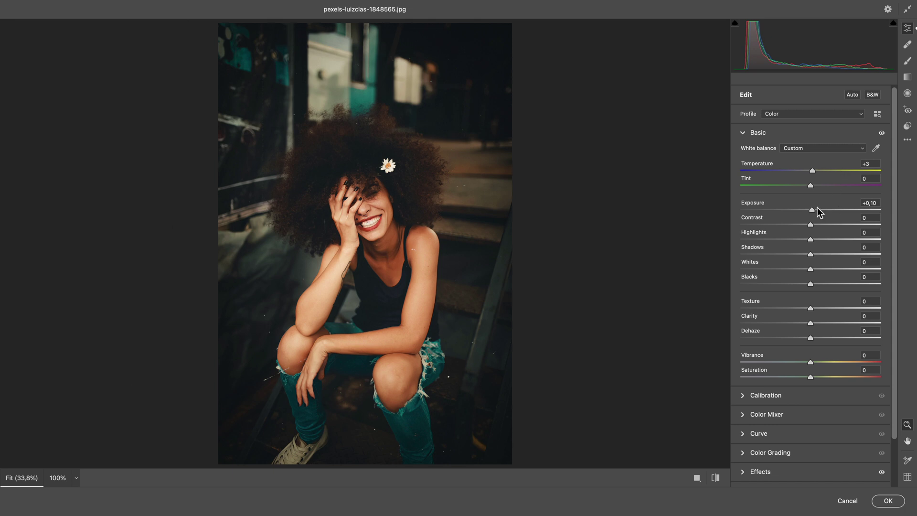
pyautogui.moveTo(811, 210); pyautogui.dragTo(808, 210)
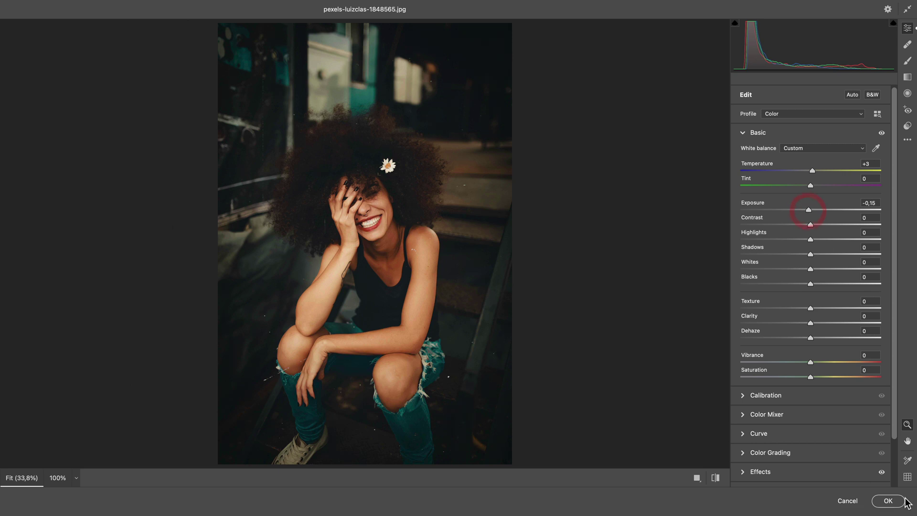
pyautogui.click(888, 500)
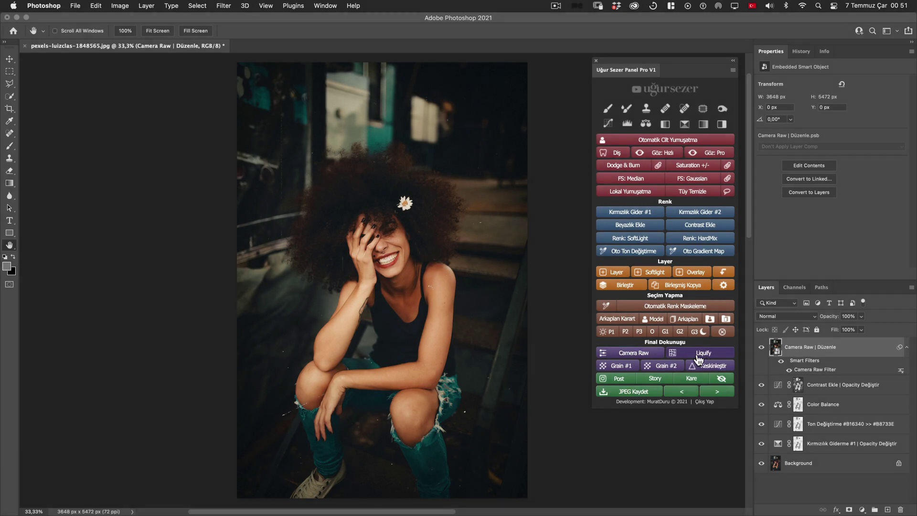
# Select the Kırmızılık Giderme #1 Selective Color layer in the Layers panel.
pyautogui.click(835, 445)
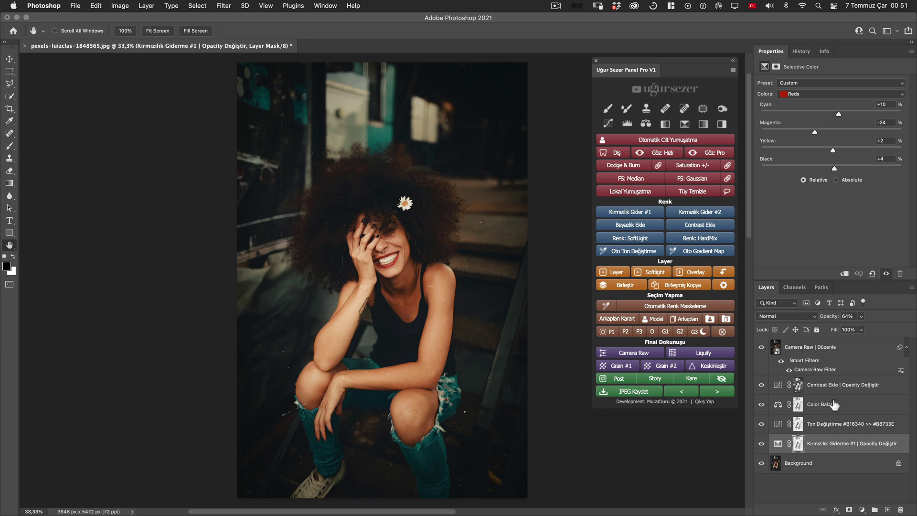
# Create Group 1 holding three new layers, then add a Liquify | Düzenle smart-object layer on top.
pyautogui.click(875, 509)
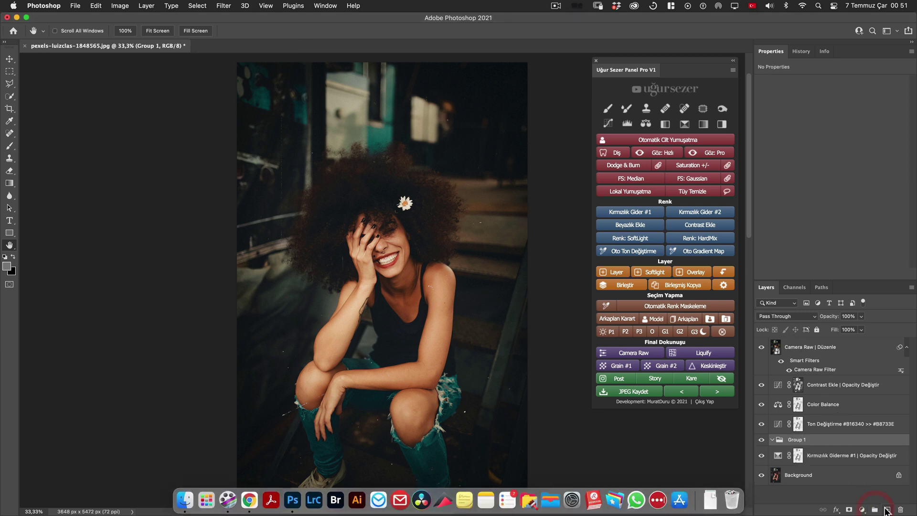
pyautogui.click(887, 510)
pyautogui.click(887, 510)
pyautogui.click(887, 510)
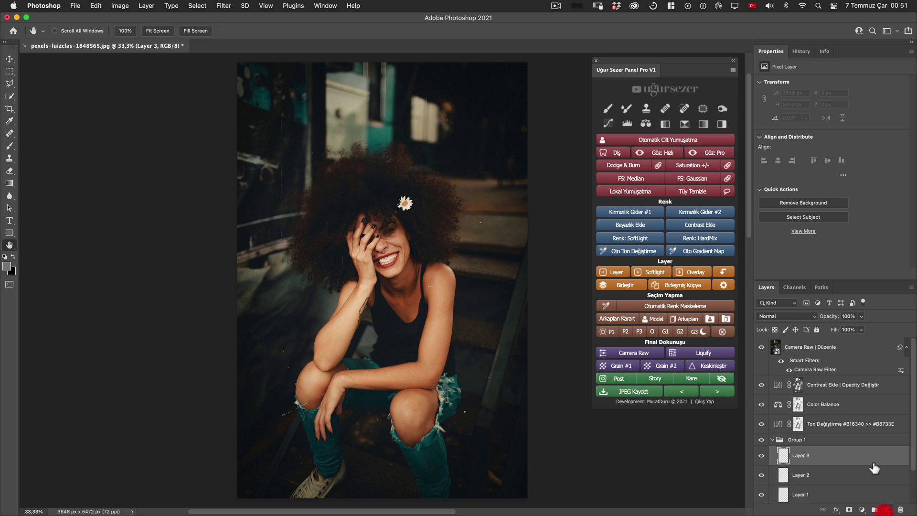
pyautogui.scroll(-2, 874, 468)
pyautogui.click(830, 441)
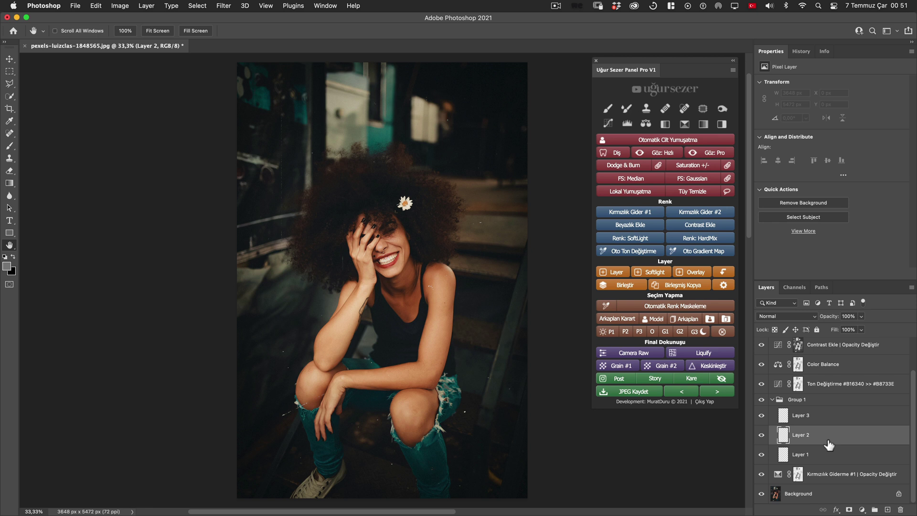
pyautogui.click(707, 356)
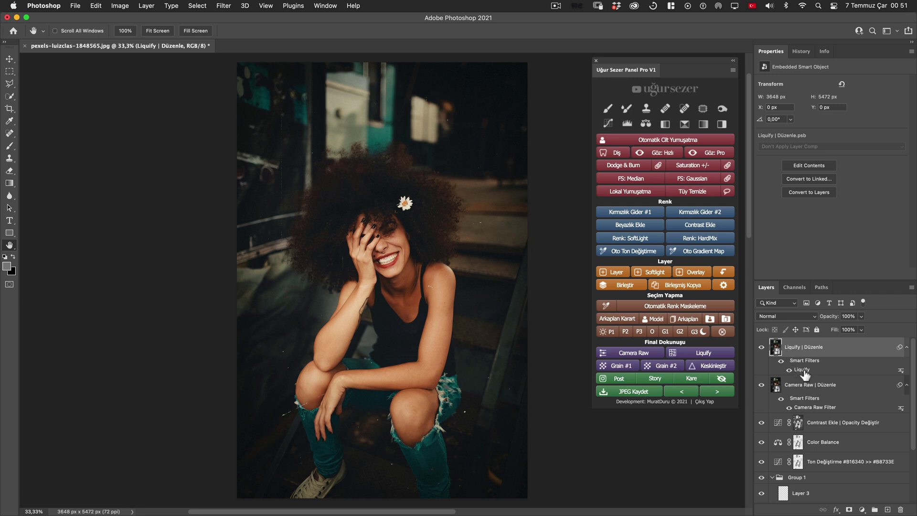
# Push the top of the afro outward with Liquify's Forward Warp and apply it.
pyautogui.doubleClick(803, 369)
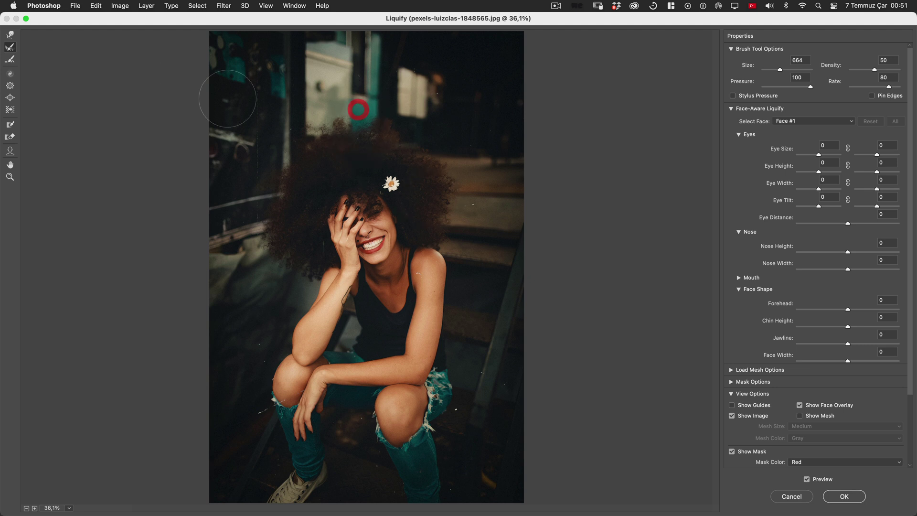
pyautogui.click(10, 35)
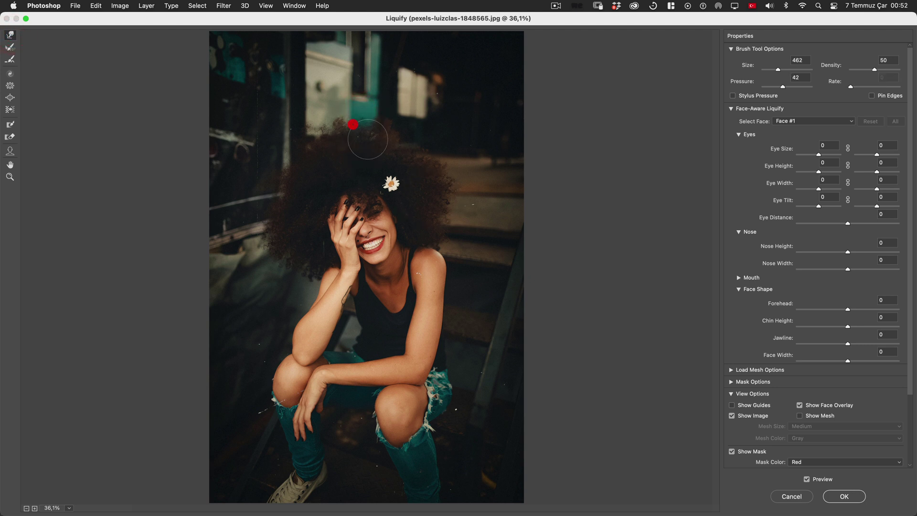
pyautogui.moveTo(351, 124); pyautogui.dragTo(441, 154)
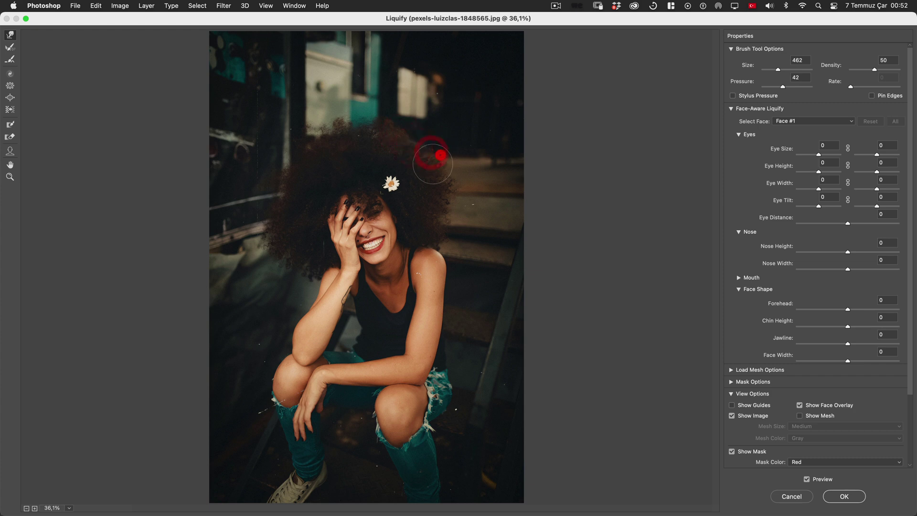
pyautogui.click(843, 496)
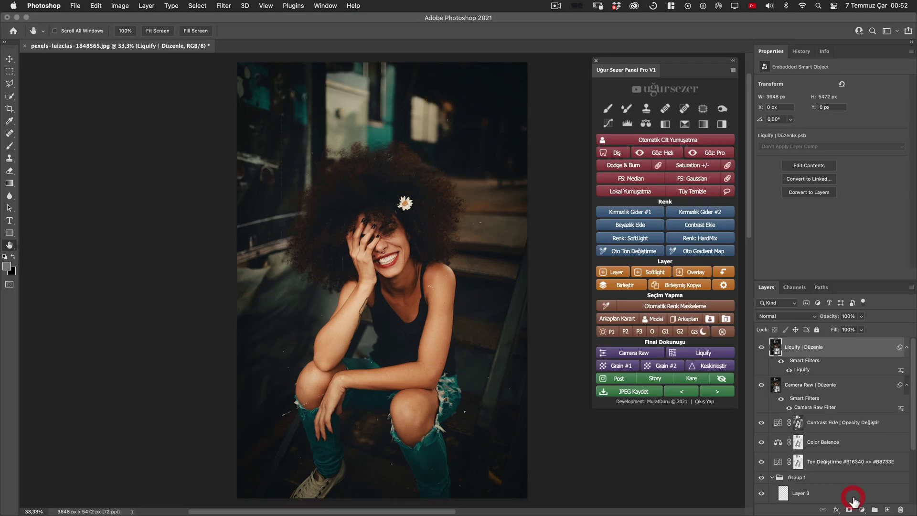
pyautogui.scroll(2, 383, 145)
pyautogui.scroll(2, 383, 145)
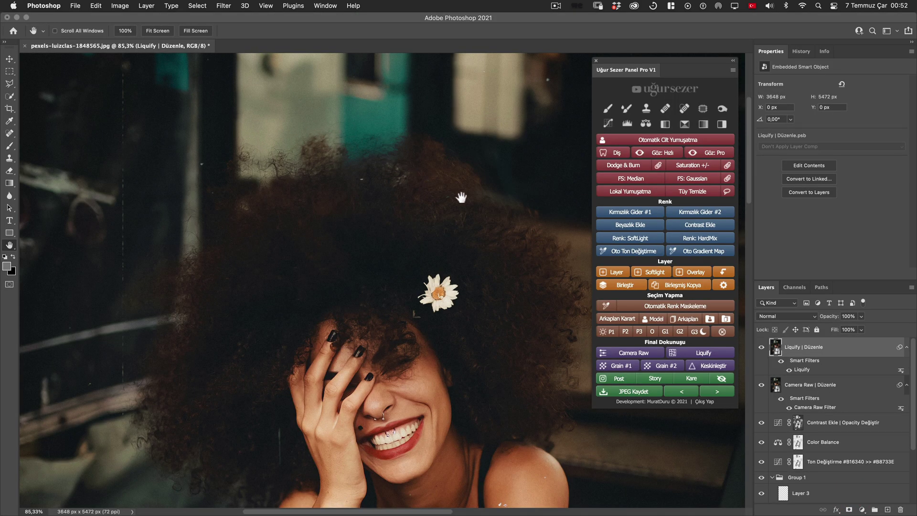
pyautogui.scroll(-2, 478, 247)
pyautogui.hscroll(5, 472, 215)
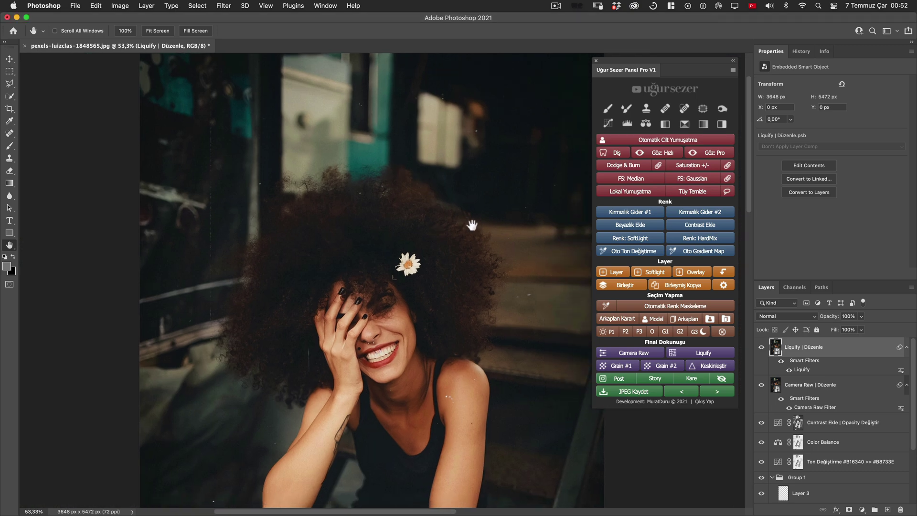
pyautogui.click(427, 220)
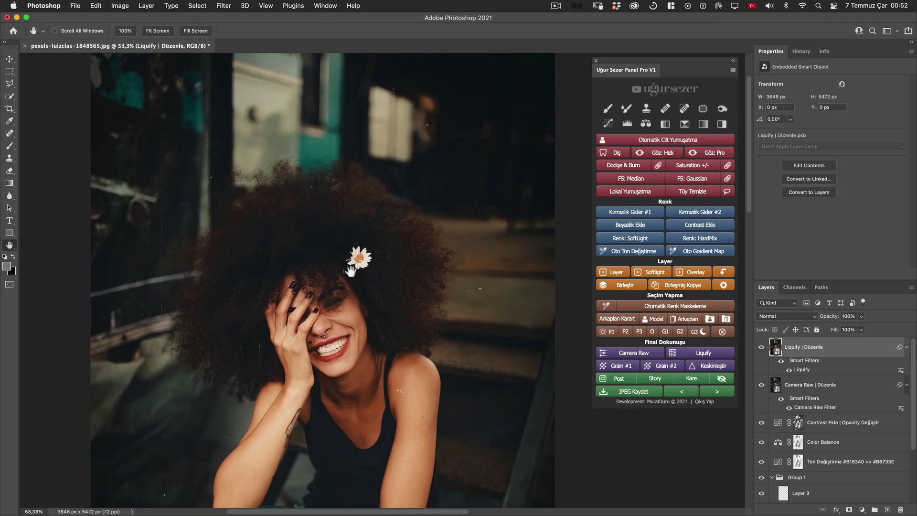
# Reconstruct the upper-left hair, then Forward Warp the upper-right hair edge in Liquify.
pyautogui.doubleClick(803, 370)
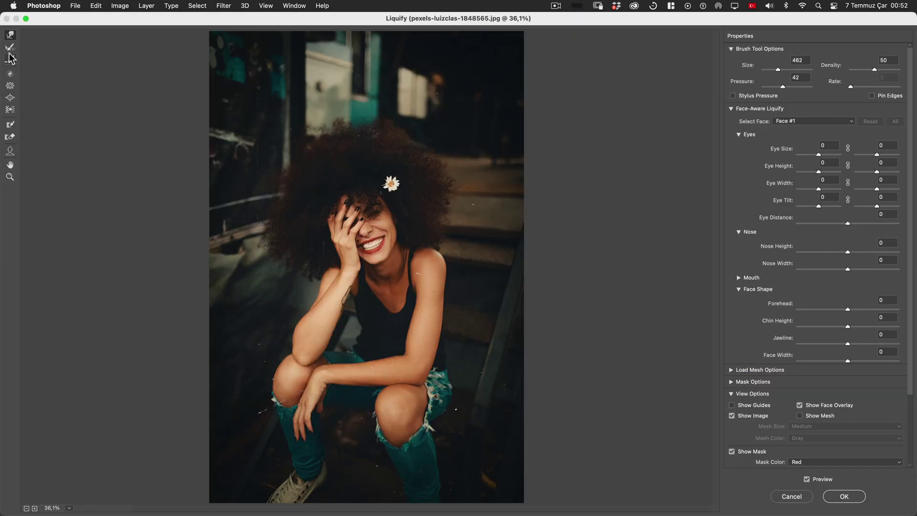
pyautogui.click(10, 46)
pyautogui.moveTo(337, 119); pyautogui.dragTo(336, 136)
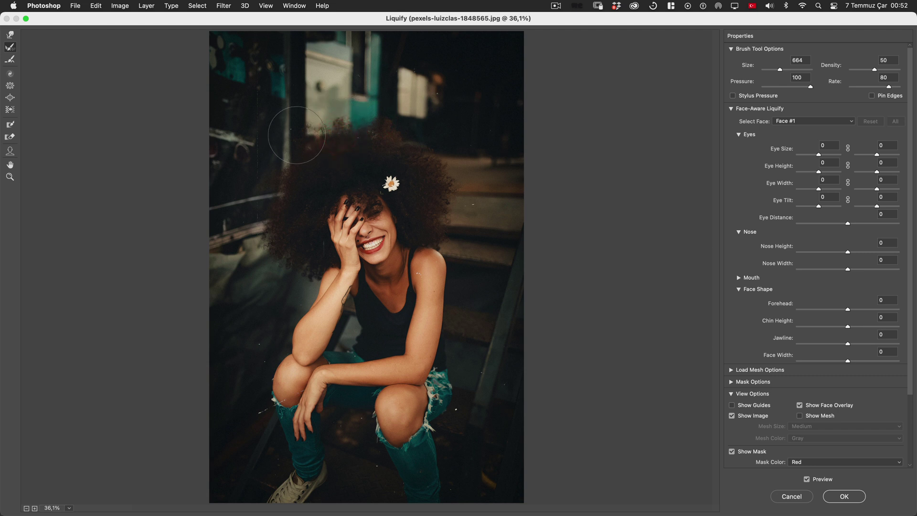
pyautogui.click(10, 34)
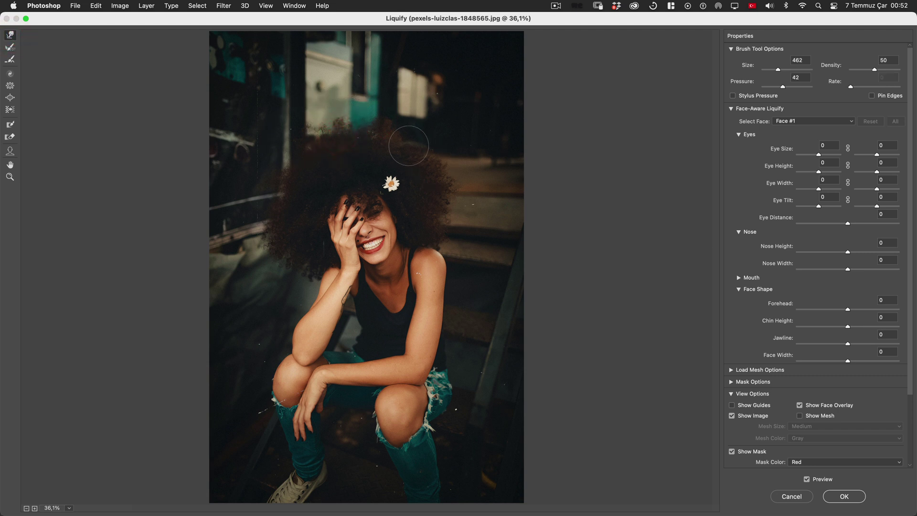
pyautogui.moveTo(409, 146); pyautogui.dragTo(434, 154)
# Commit the revised Liquify reshape and make Layer 1 in Group 1 the working layer.
pyautogui.click(853, 502)
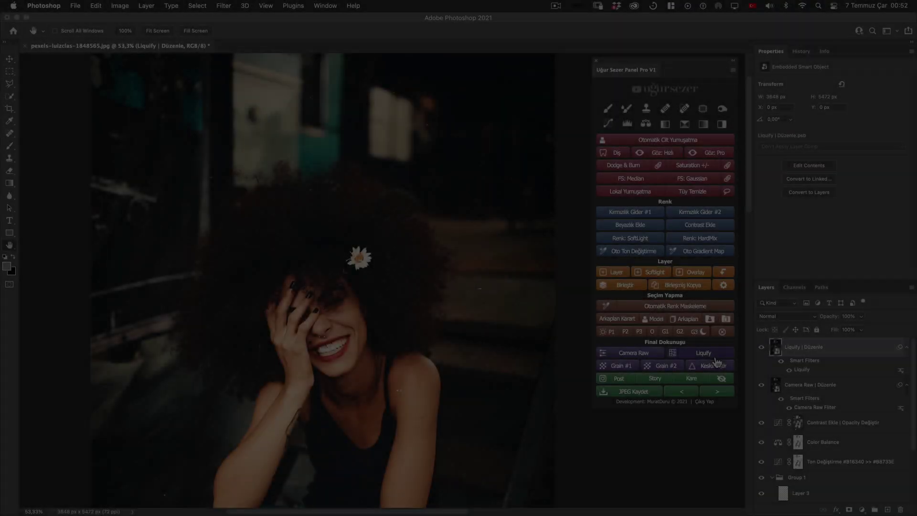
pyautogui.scroll(-3, 822, 420)
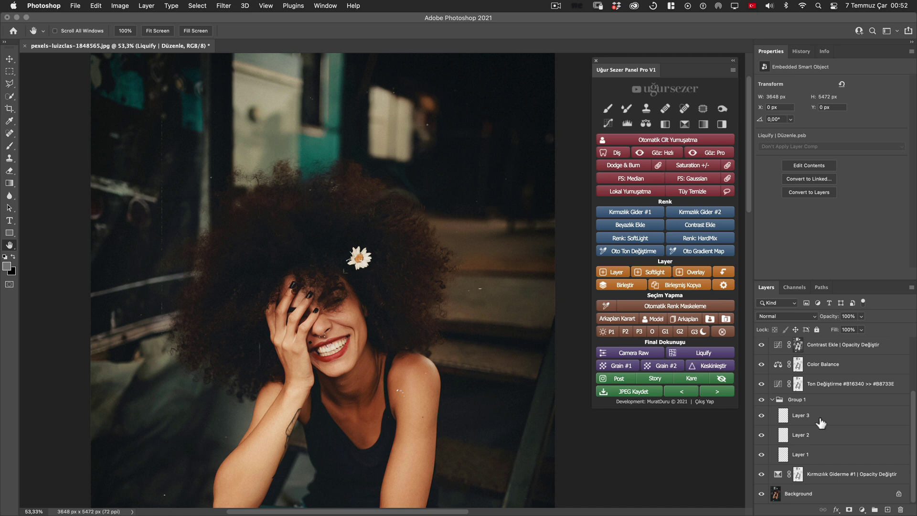
pyautogui.click(809, 455)
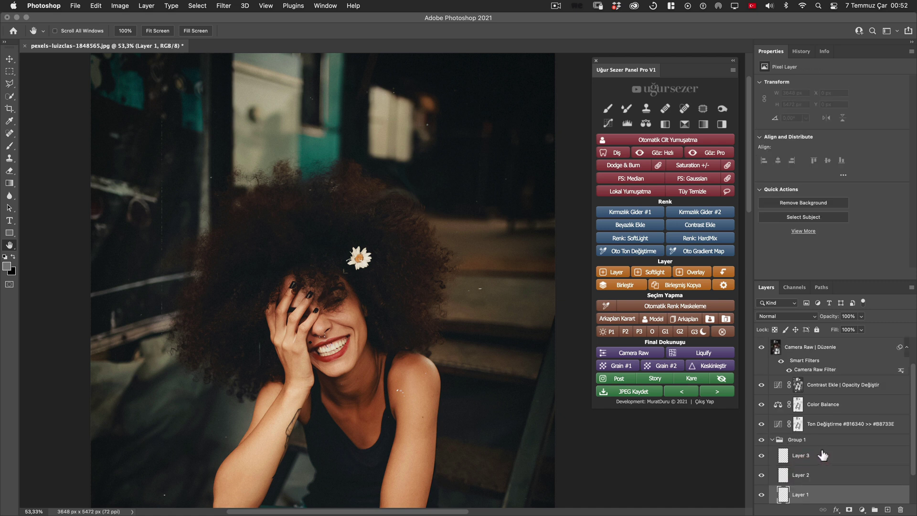
pyautogui.scroll(-2, 823, 456)
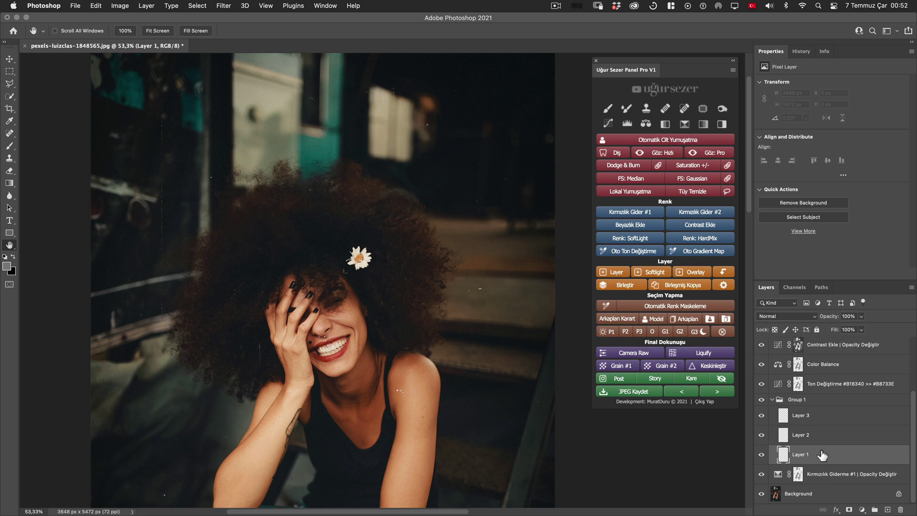
pyautogui.scroll(3, 794, 422)
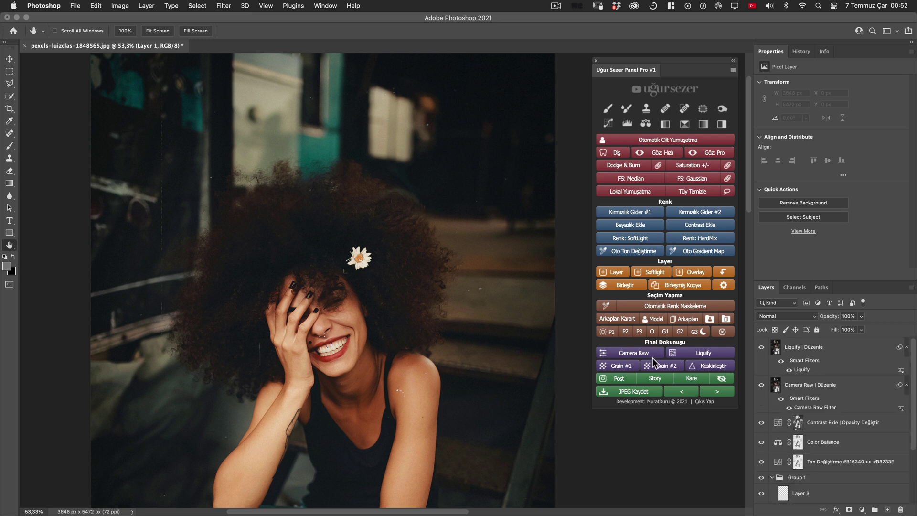